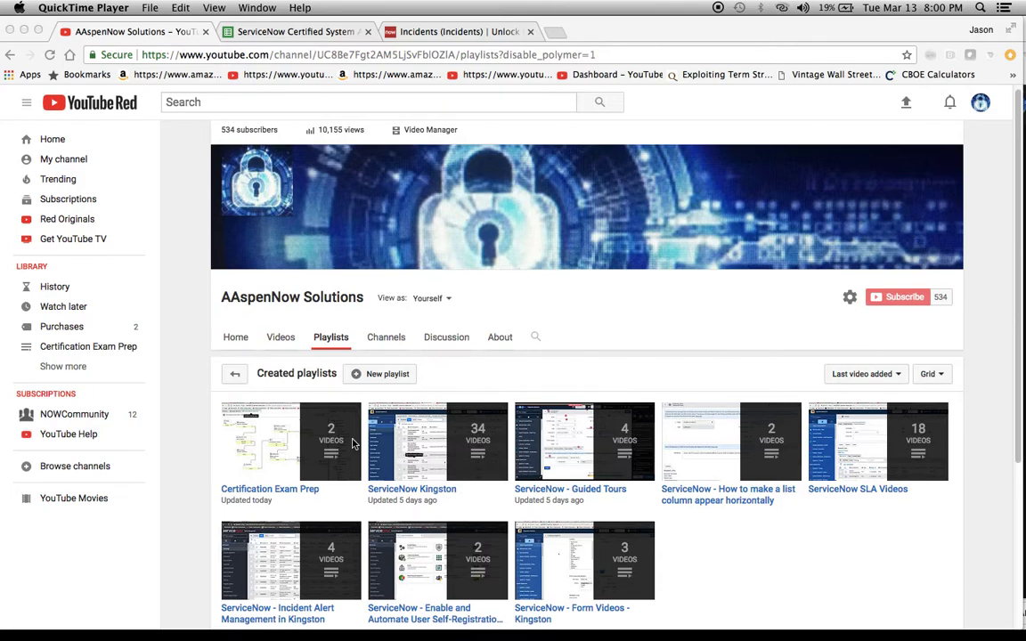
Leave the YouTube playlists page for the ServiceNow Certified System Admin Mind Map spreadsheet.
scroll(353, 443, down, 1)
scroll(352, 443, up, 1)
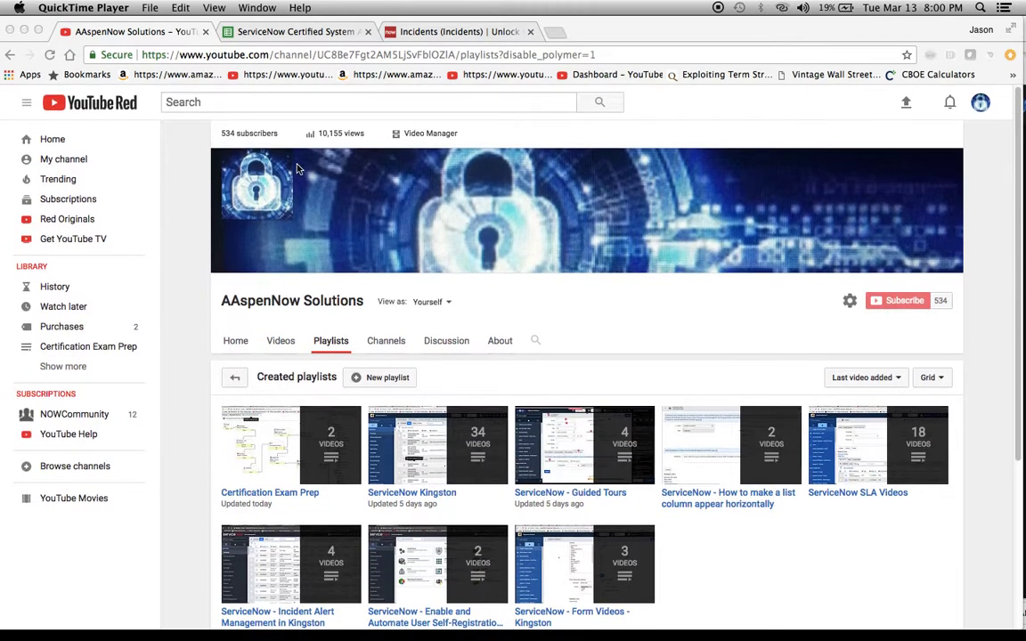
click(282, 31)
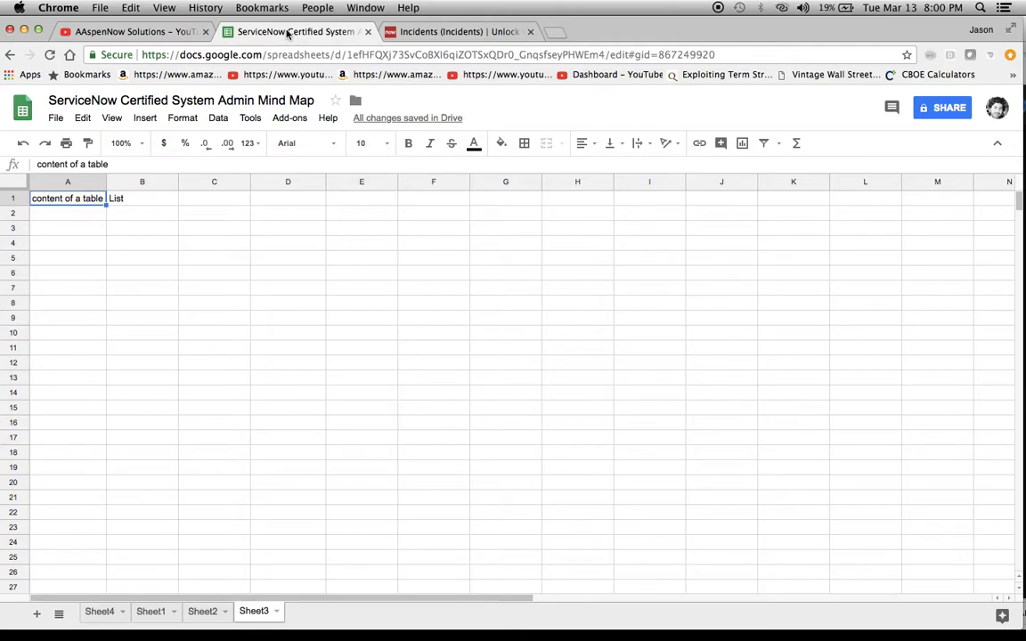
Show Sheet4 with Business Rules, sys_script, workflow components and Task Table entries.
click(94, 616)
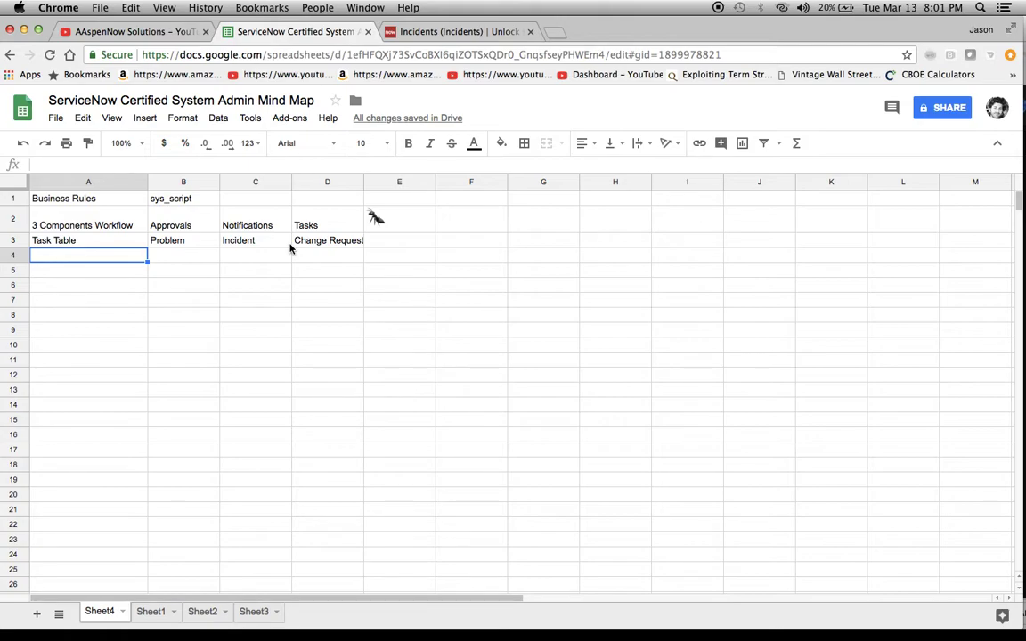
Check Sheet1's '32-character GUID' and 'SYS ID' cells, then go to the ServiceNow Incidents list.
click(151, 612)
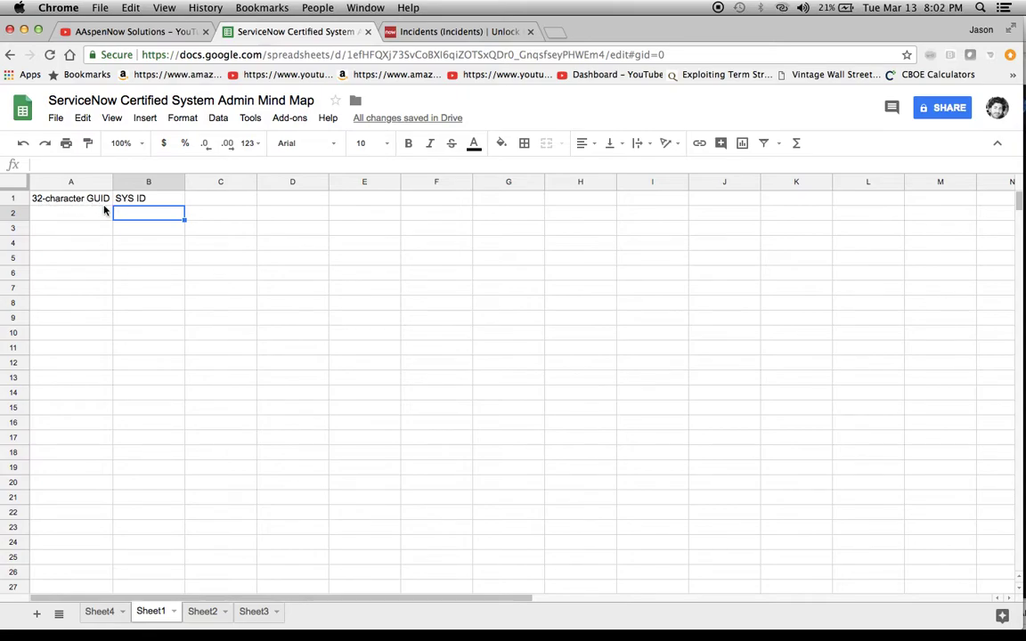
click(158, 204)
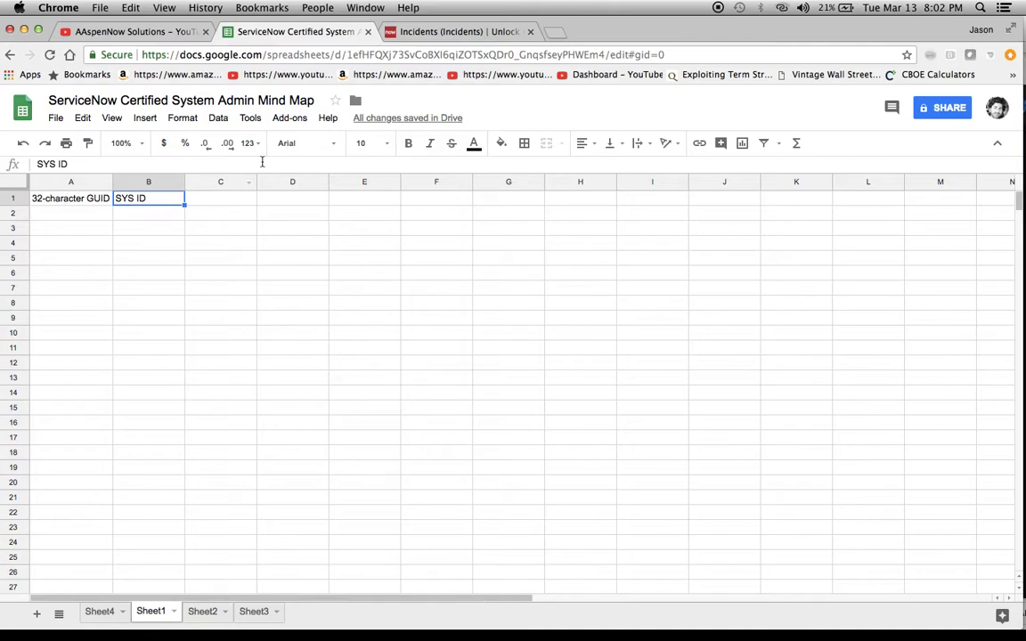
click(452, 32)
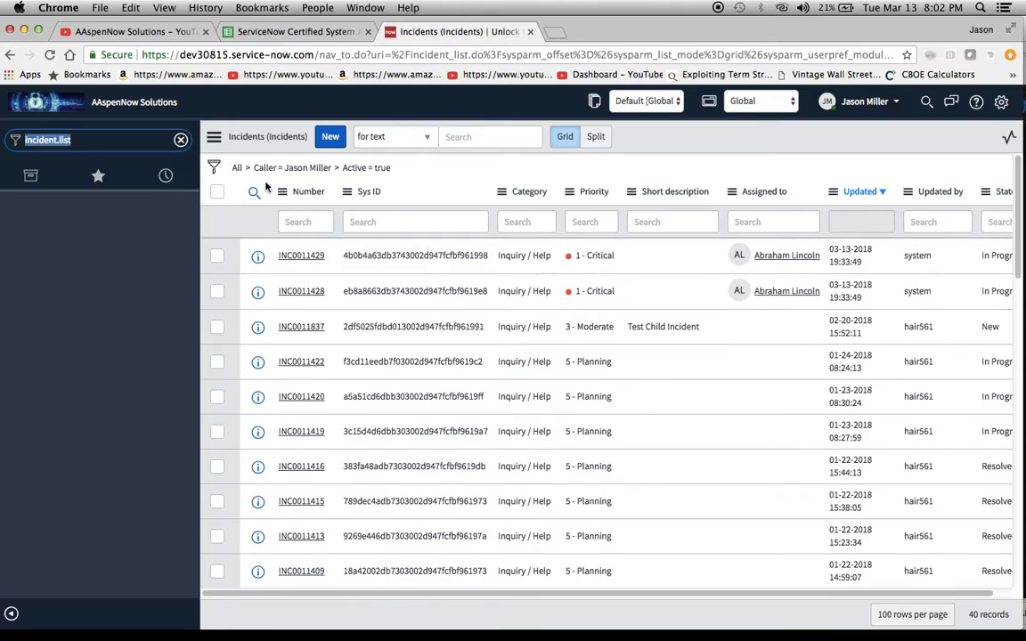
Close the incident list's Personalize List Columns dialog unchanged and return to the mind map spreadsheet.
click(214, 138)
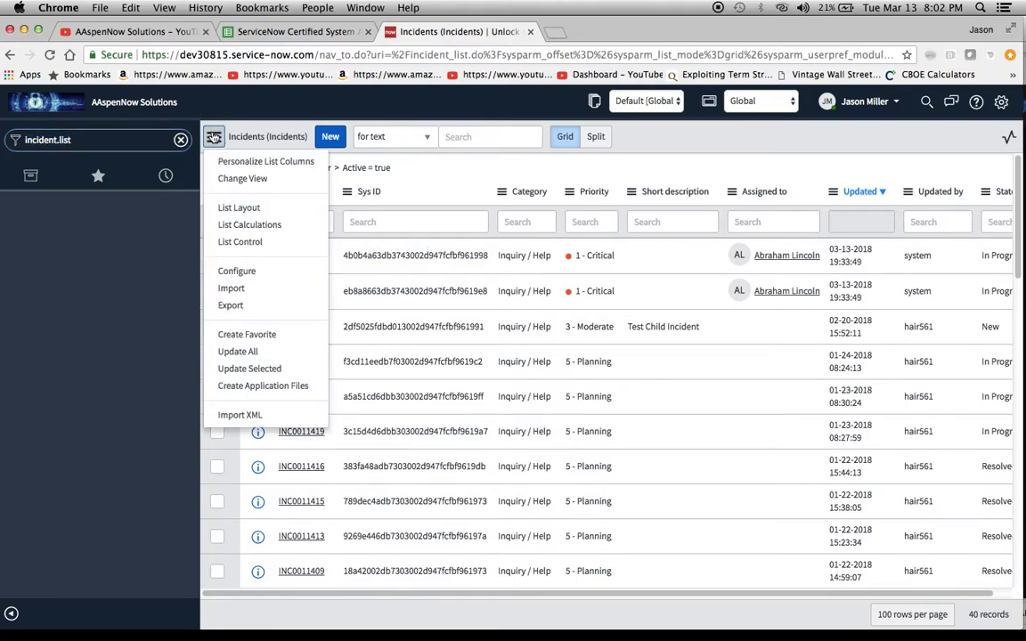
click(220, 161)
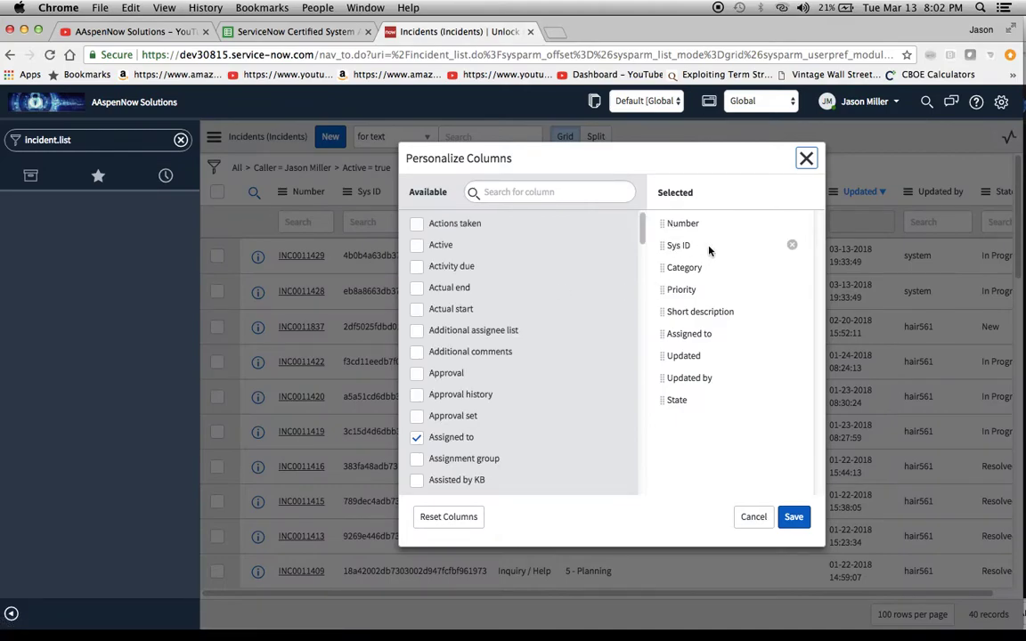
click(806, 157)
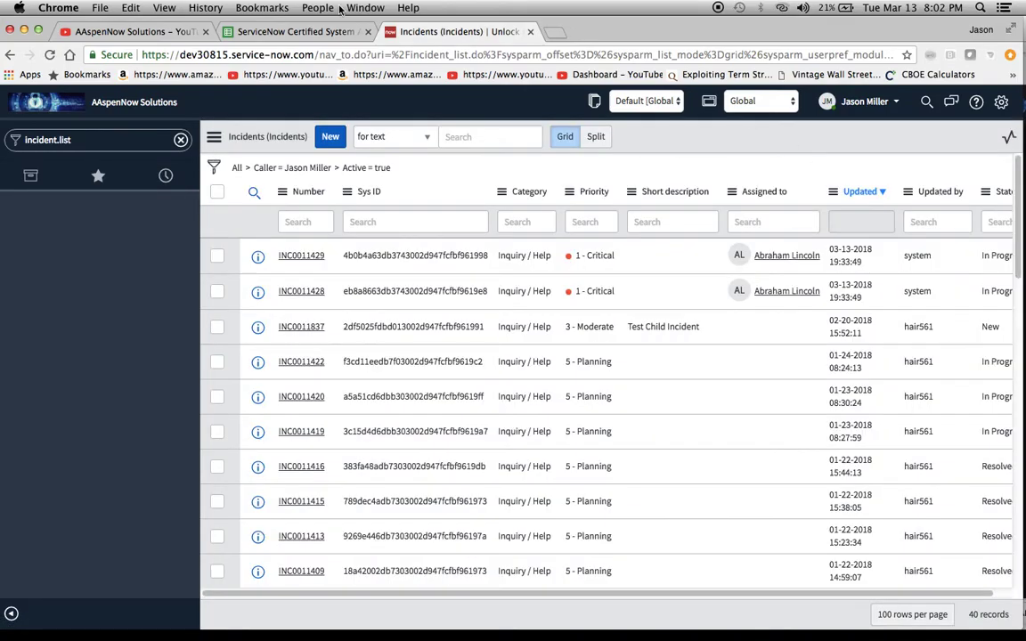
click(298, 32)
Copy '32-character GUID' and 'SYS ID' from Sheet1 into Sheet4 row 4, then show Sheet2.
key(shift+Left)
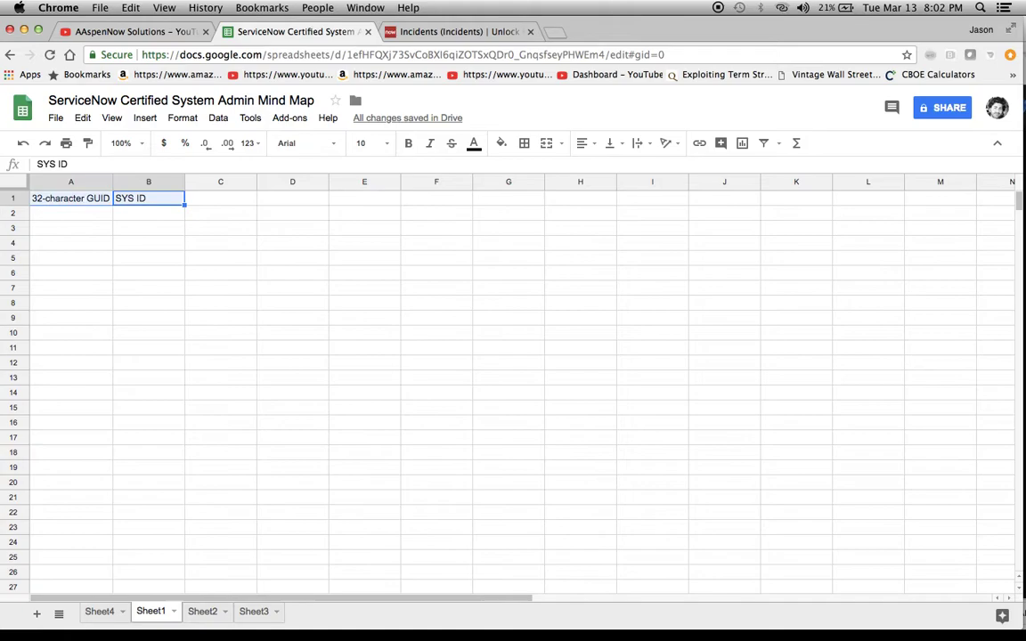
key(super+c)
click(99, 611)
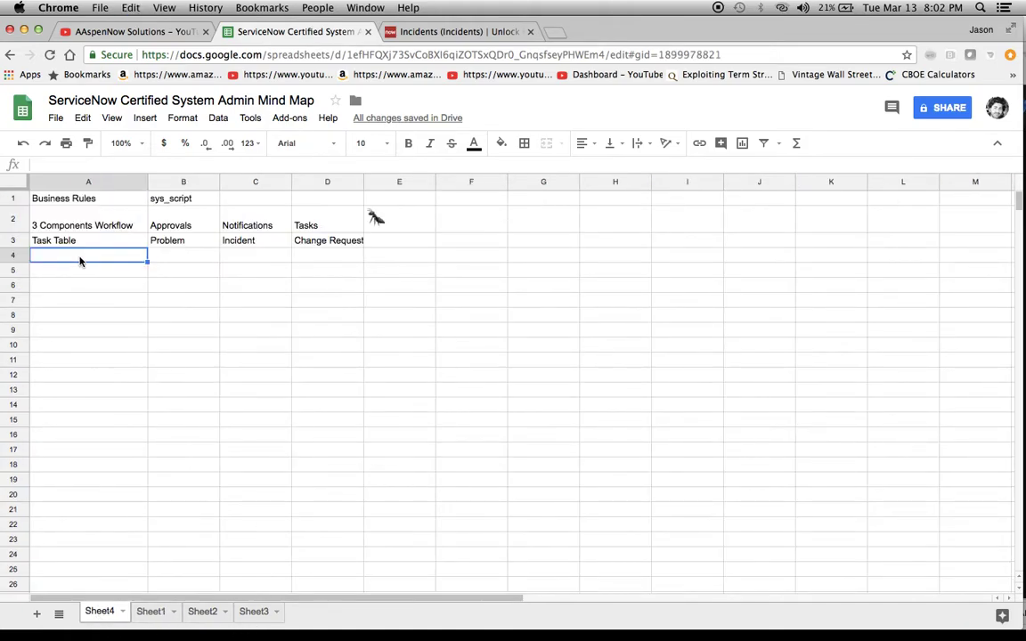
key(super+v)
click(79, 270)
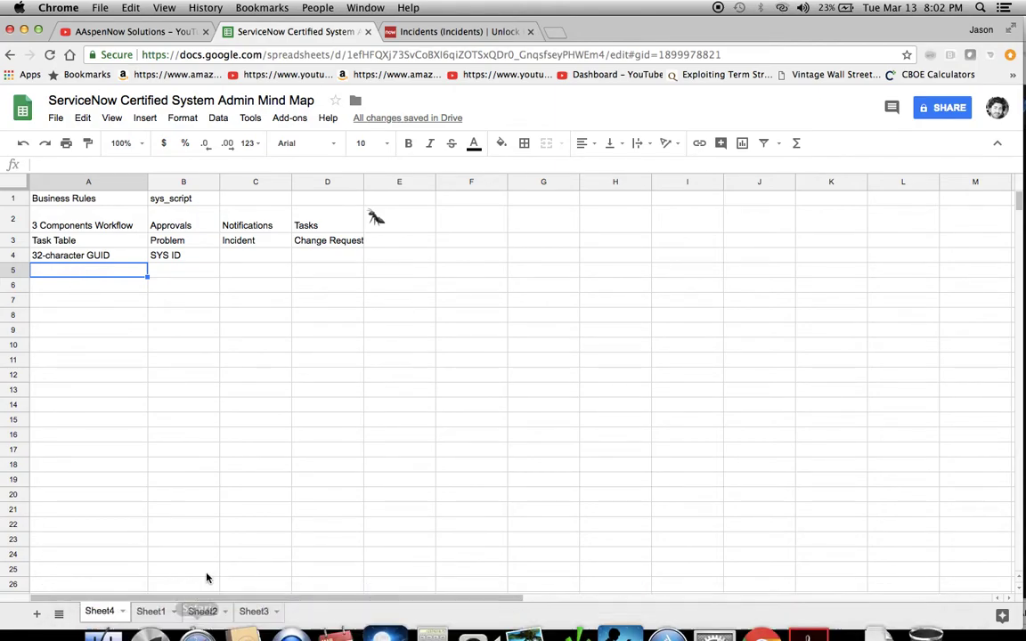
click(199, 612)
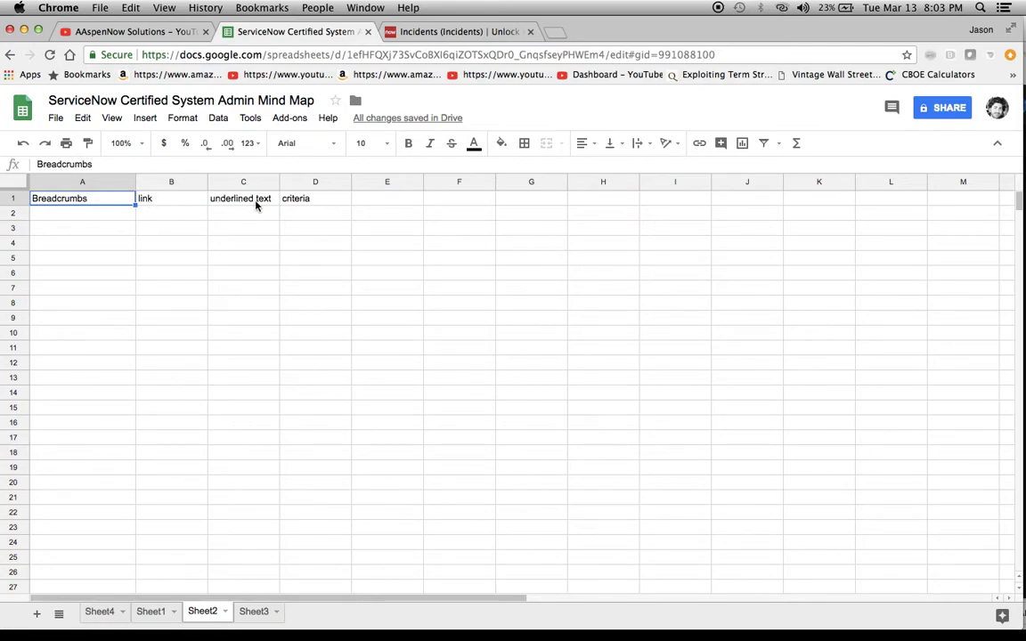
Check Sheet2's criteria and Breadcrumbs cells, then go back to the ServiceNow Incidents list.
click(320, 204)
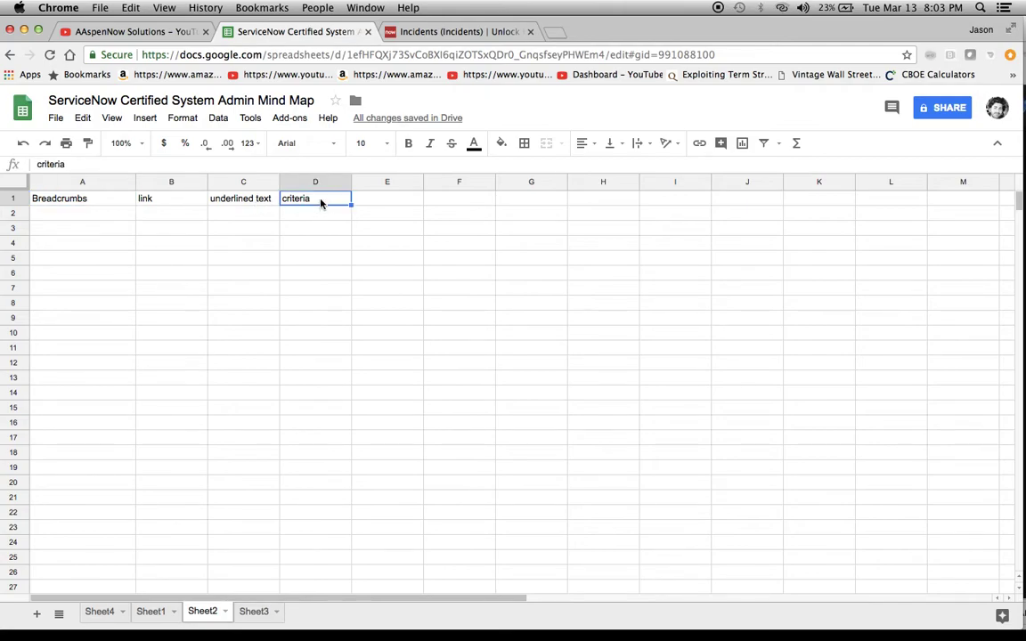
click(107, 203)
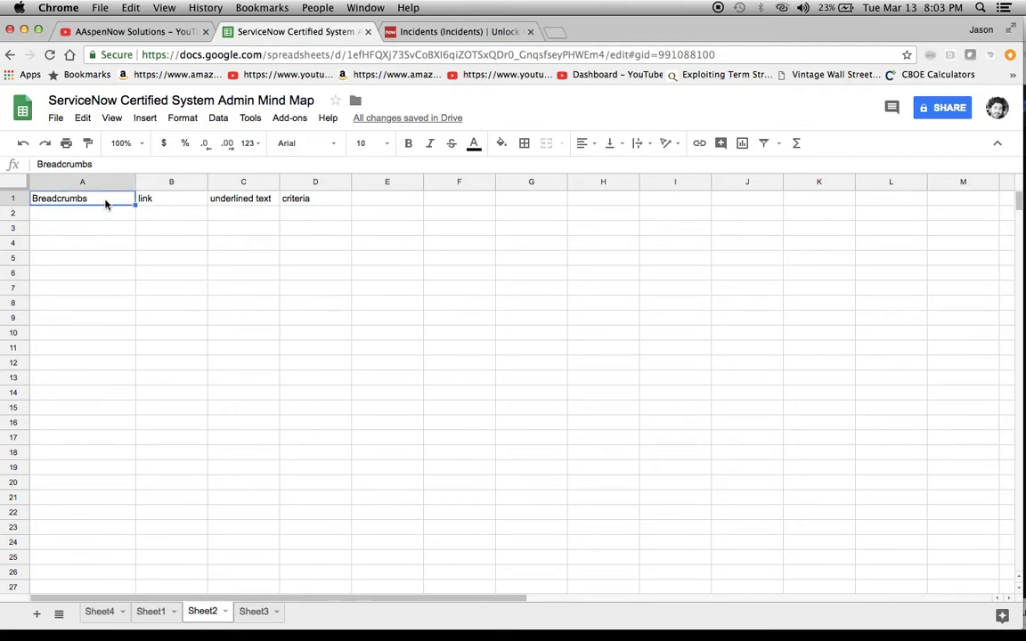
click(436, 33)
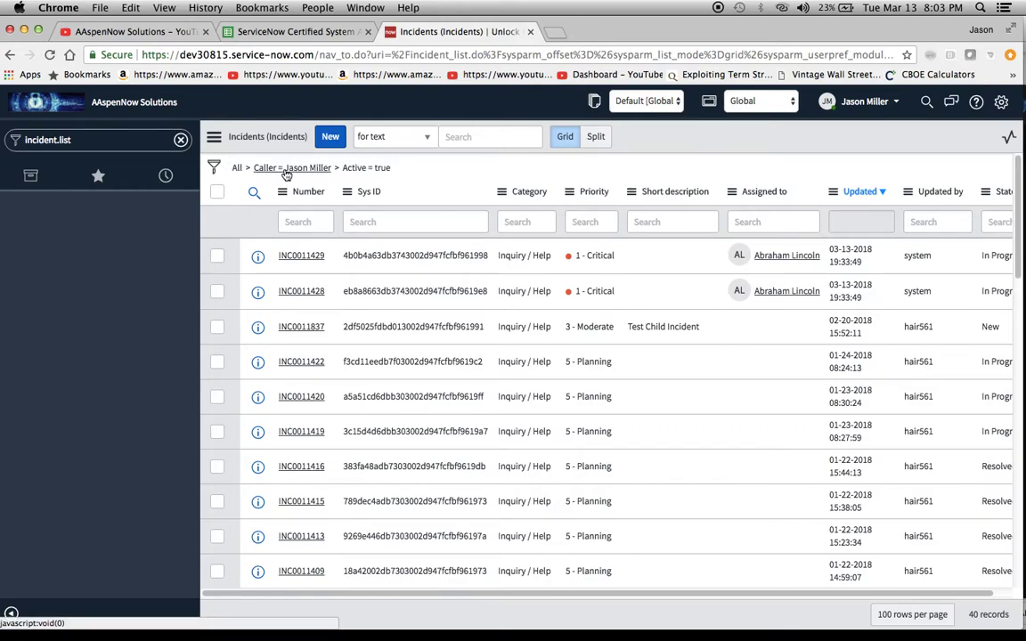
Show the options for the Active = true breadcrumb on the caller-filtered incident list.
right_click(370, 171)
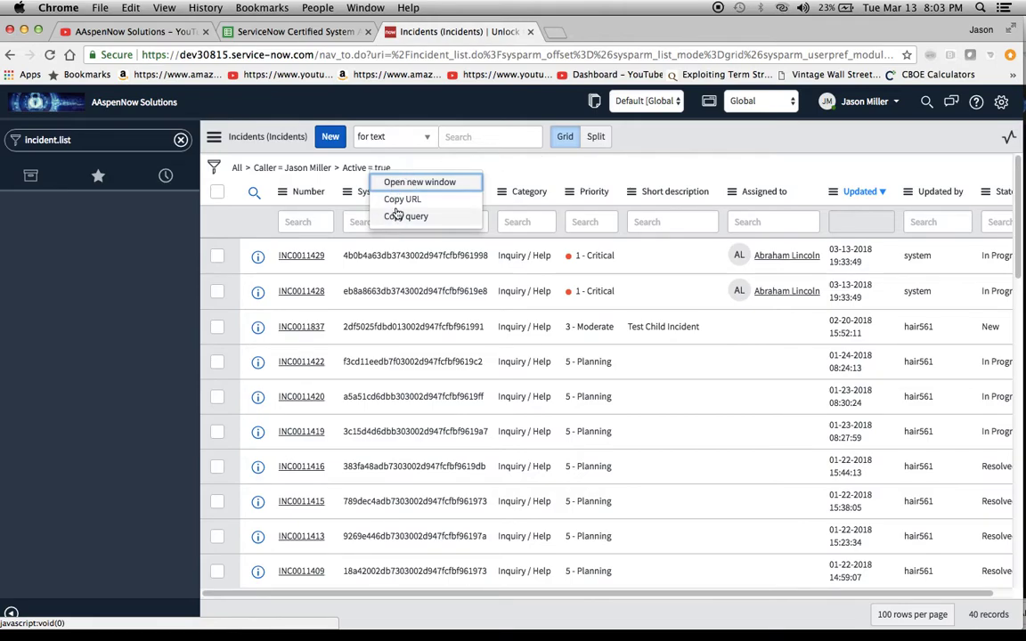
Copy Sheet2's Breadcrumbs, link, underlined text and criteria into Sheet4 row 5, then show Sheet3.
click(283, 33)
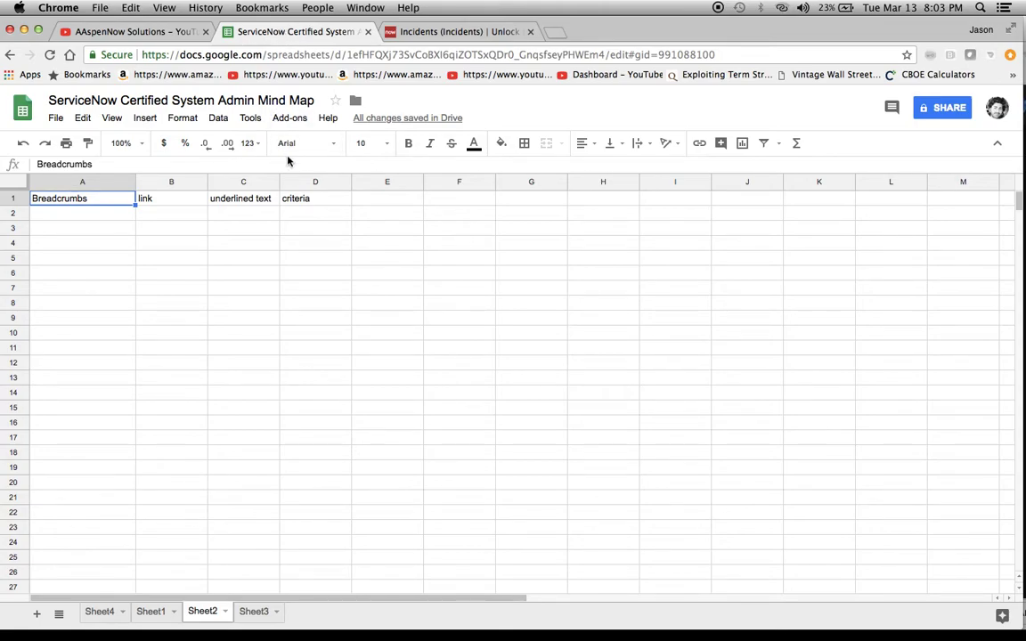
key(shift+Right)
key(shift+Right)
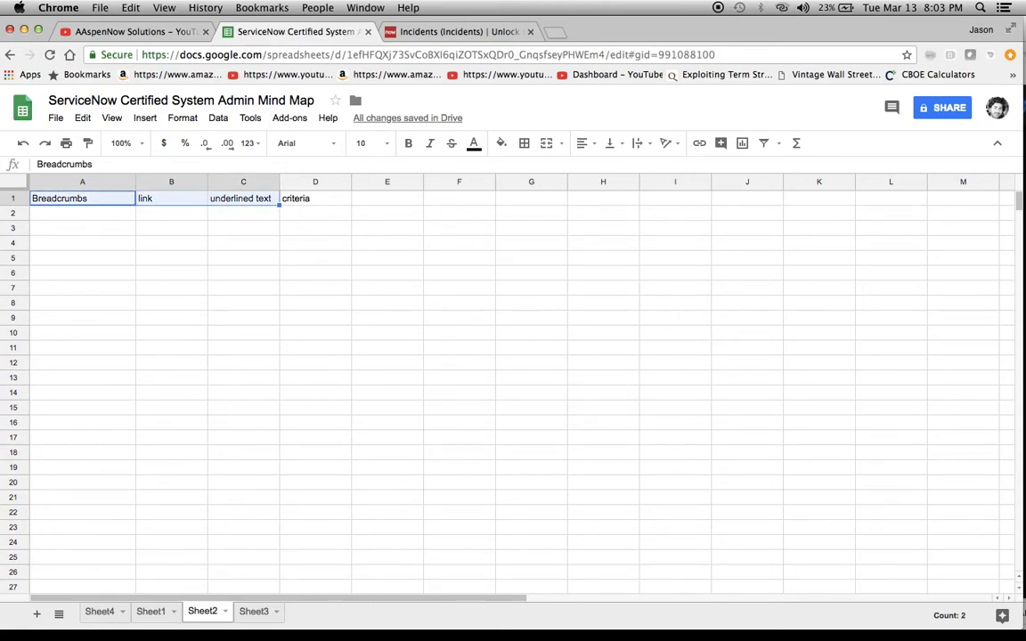
key(shift+Right)
key(super+c)
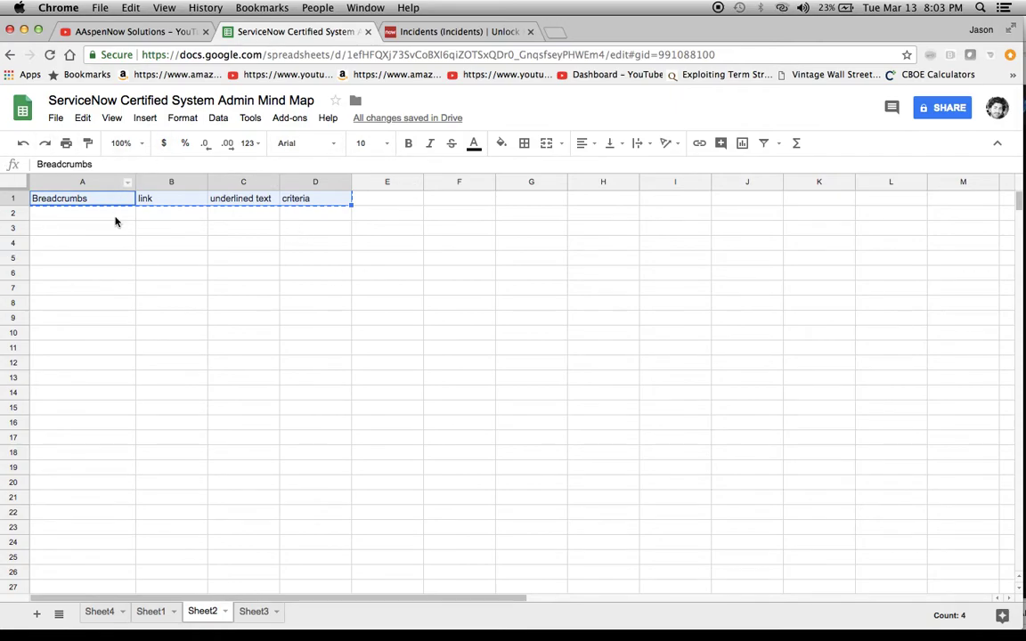
click(100, 612)
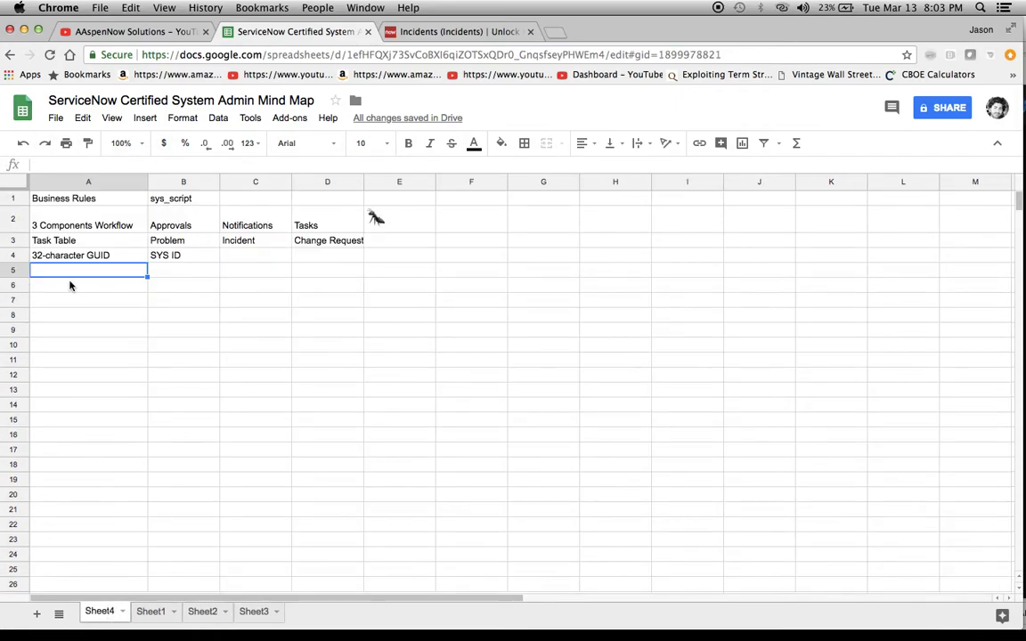
key(cmd+v)
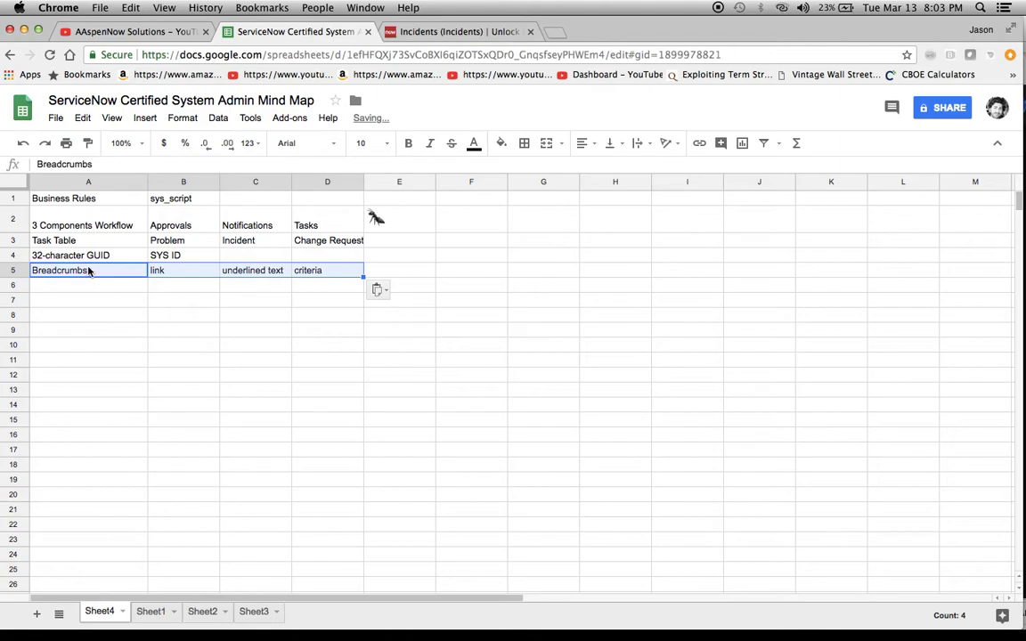
click(82, 287)
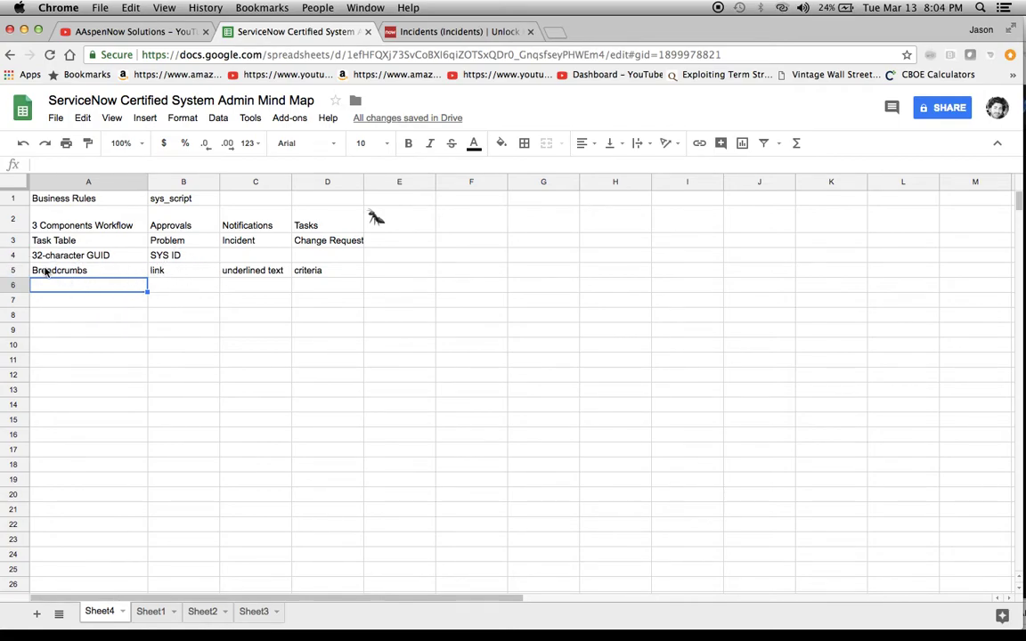
click(253, 613)
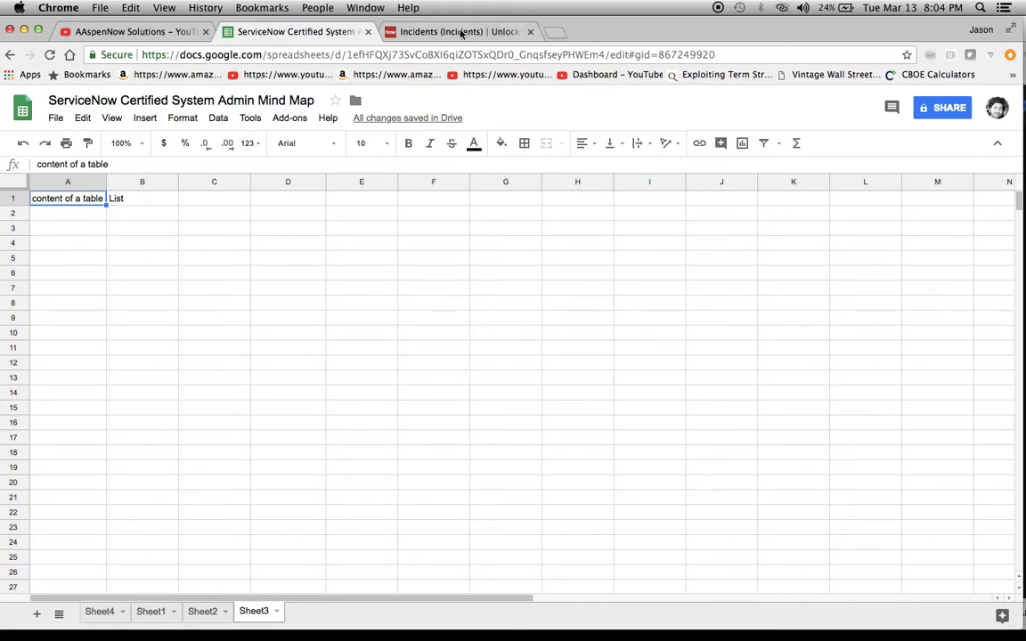
Reload incident.list without filters to show all 1519 incidents.
click(417, 31)
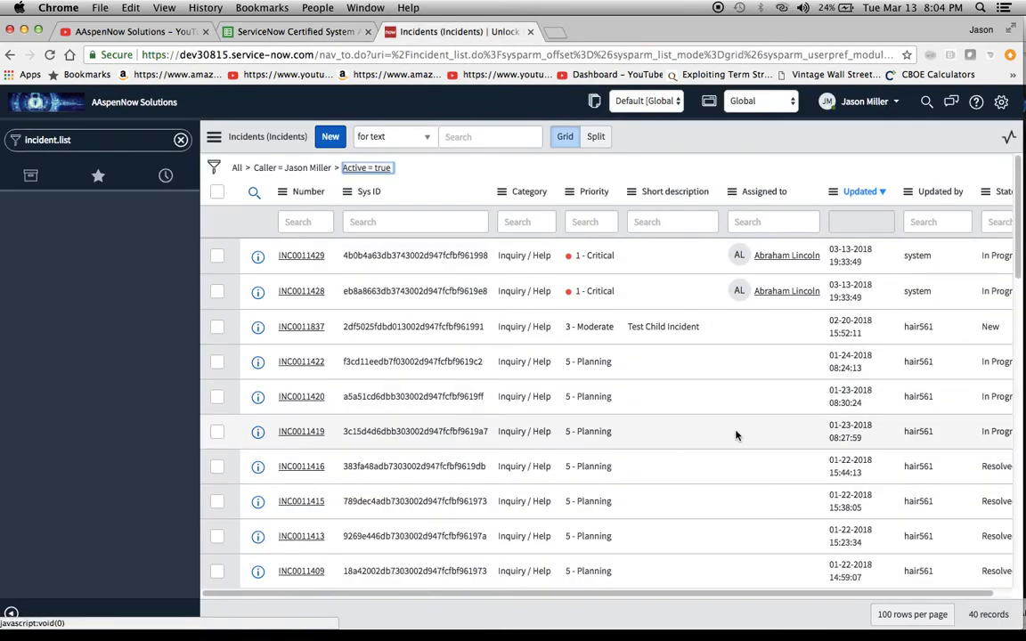
click(113, 145)
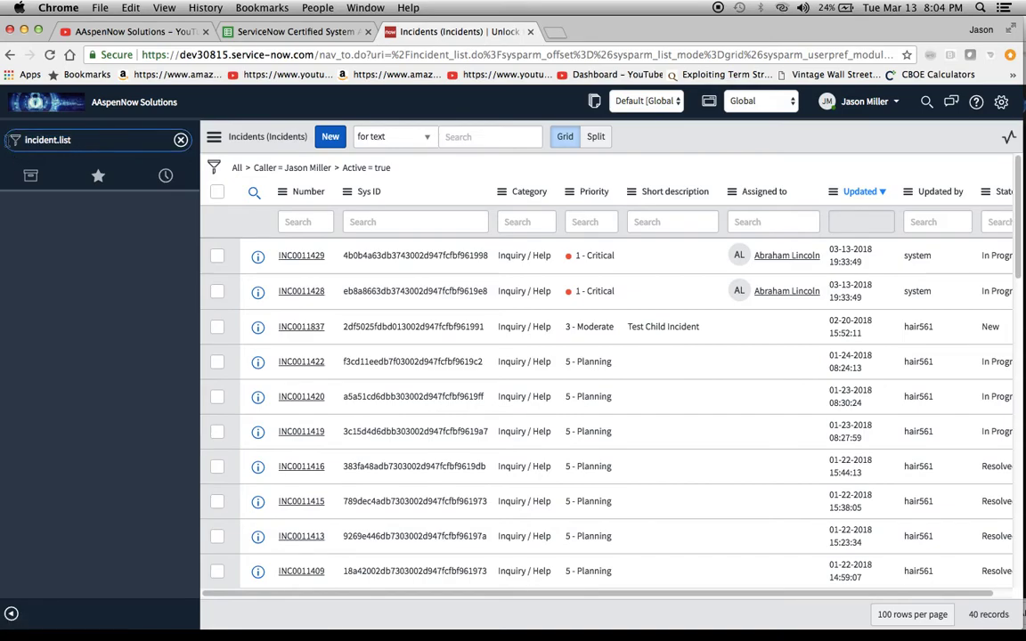
key(Return)
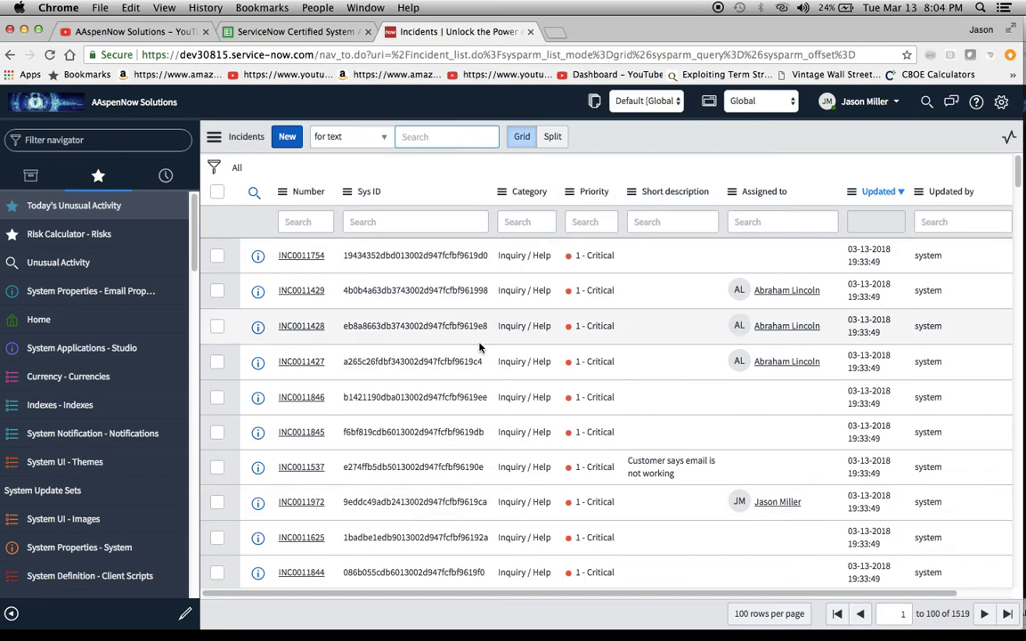
Copy Sheet3's 'content of a table' and 'List' into Sheet4 row 6.
click(285, 37)
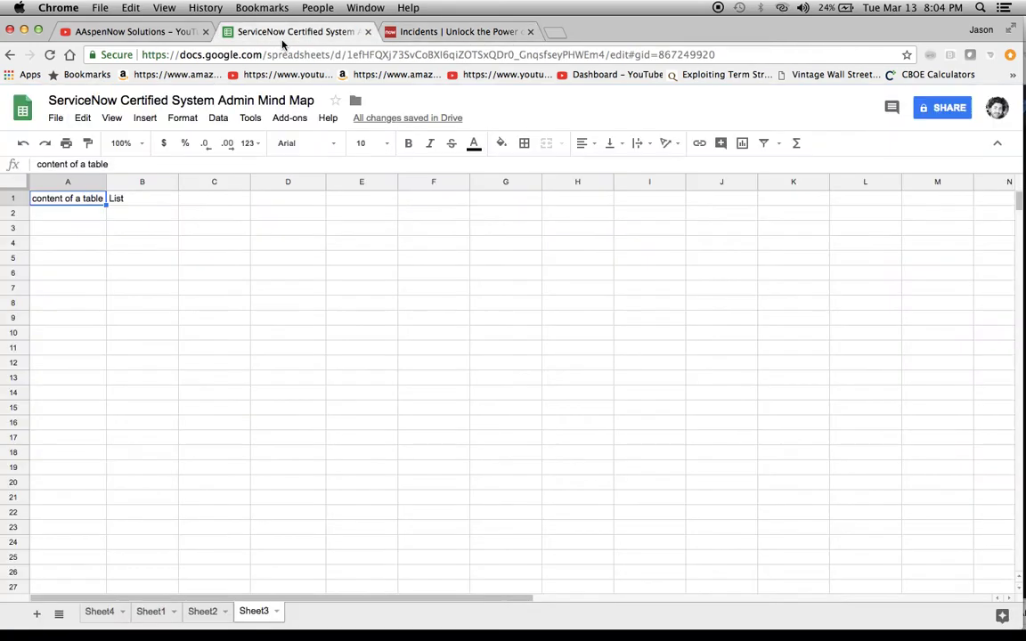
key(shift+Right)
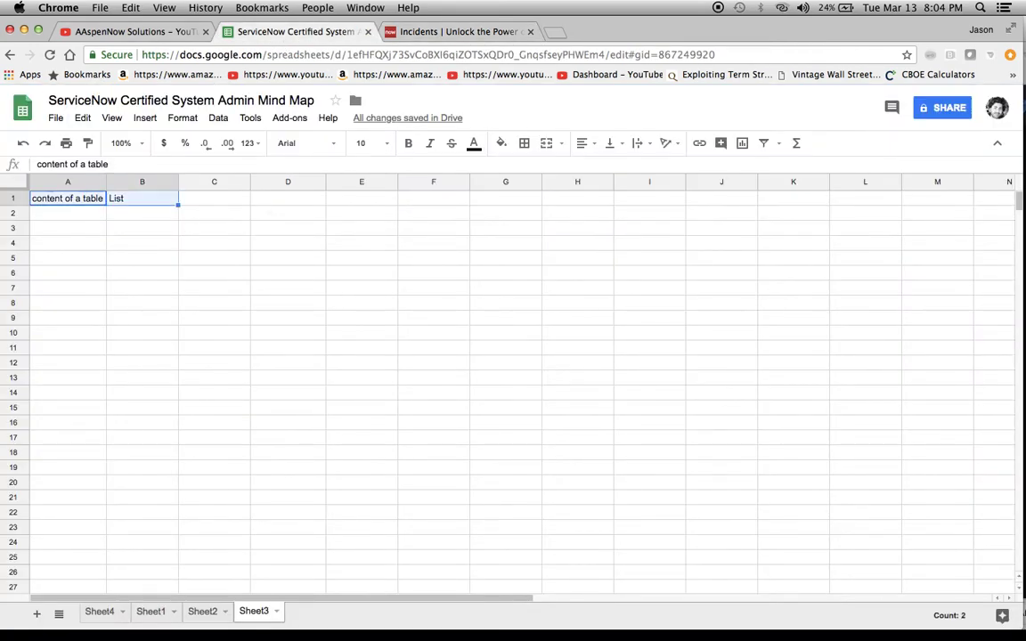
key(super+c)
click(99, 612)
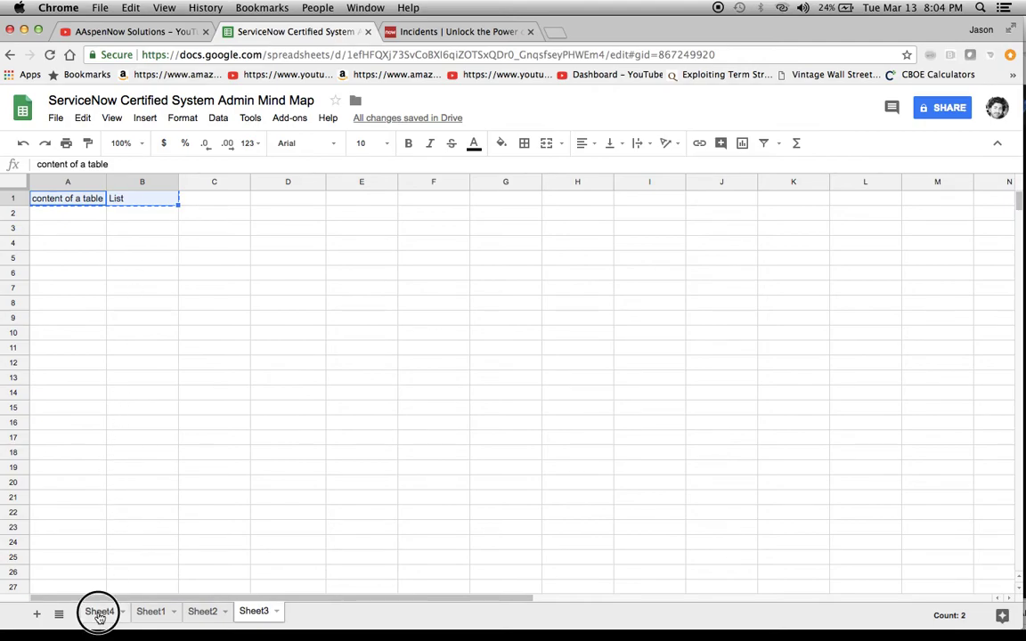
key(super+v)
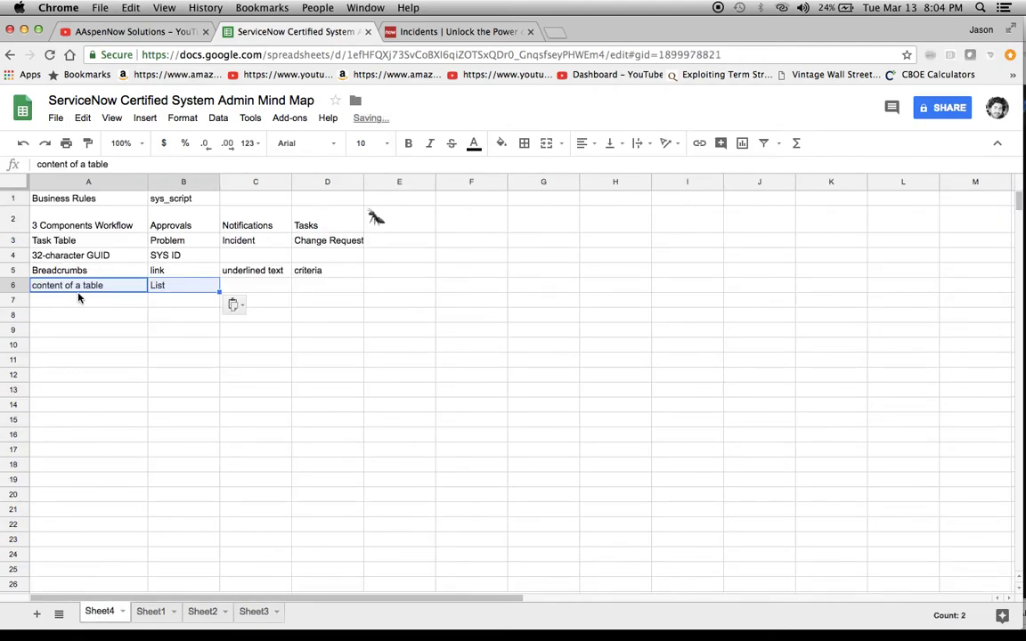
click(62, 201)
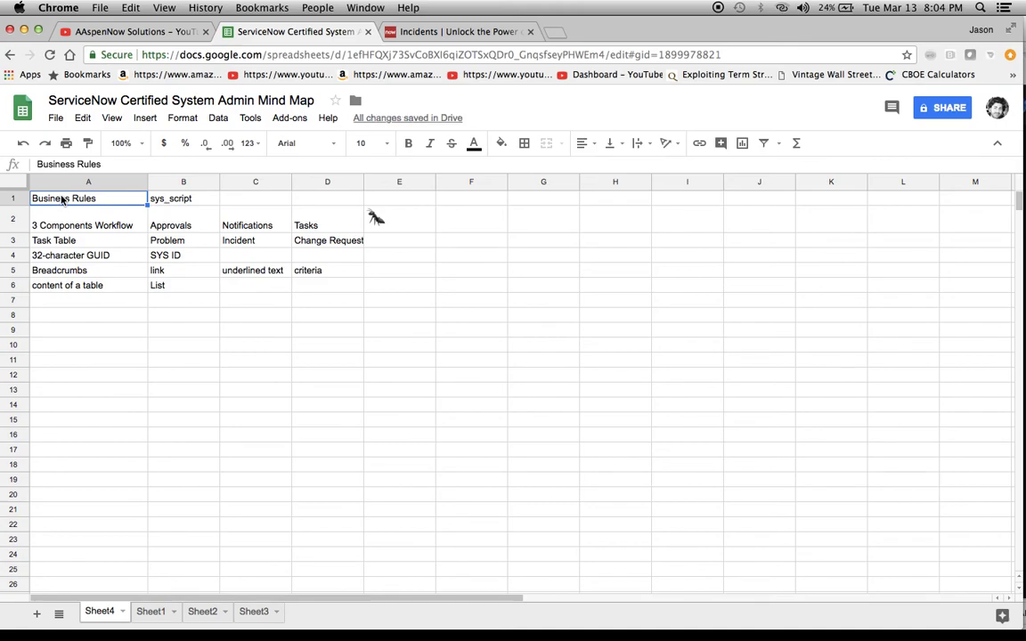